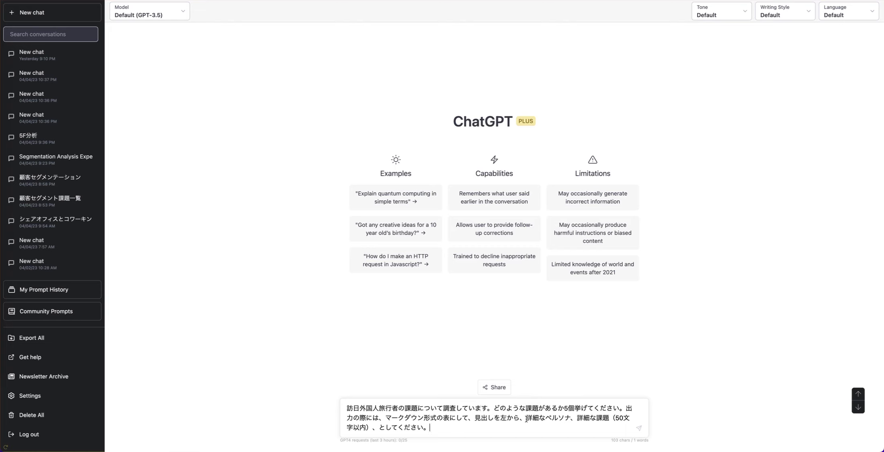
Send the prepared prompt for five inbound-tourist challenges as a table, and request five more with "あと5個出して"
{"action": "left_click", "coordinate": [474, 421]}
{"action": "key", "text": "Return"}
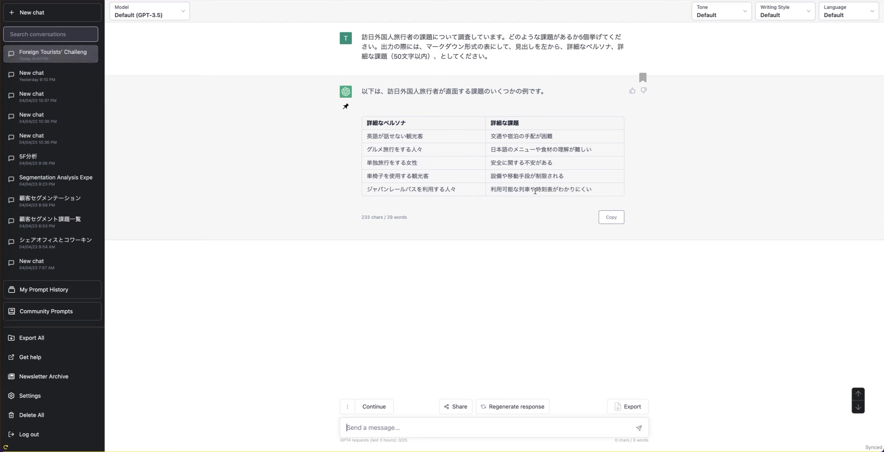
{"action": "left_click", "coordinate": [459, 429]}
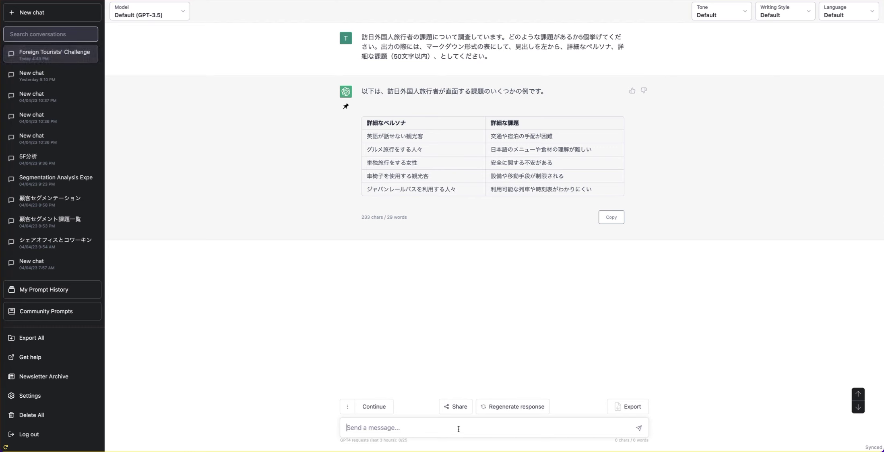
{"action": "type", "text": "あと5個だ"}
{"action": "key", "text": "Tab"}
{"action": "key", "text": "Return"}
{"action": "key", "text": "Return"}
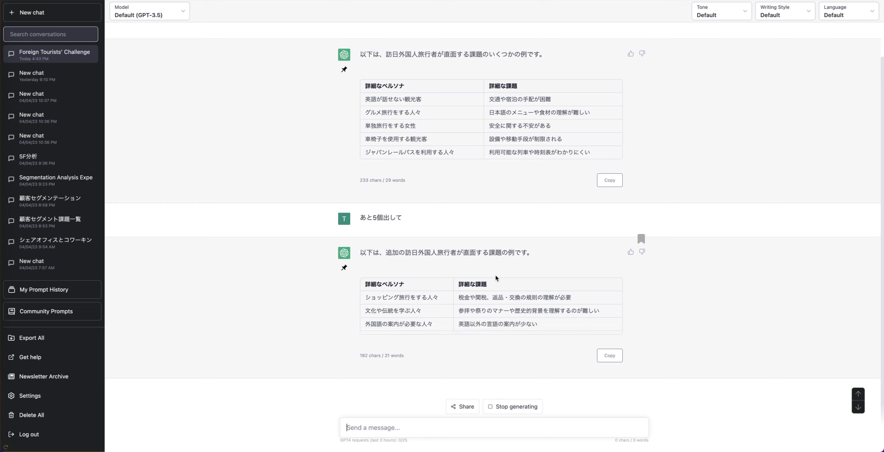
{"action": "scroll", "coordinate": [498, 196], "scroll_direction": "up", "scroll_amount": 2}
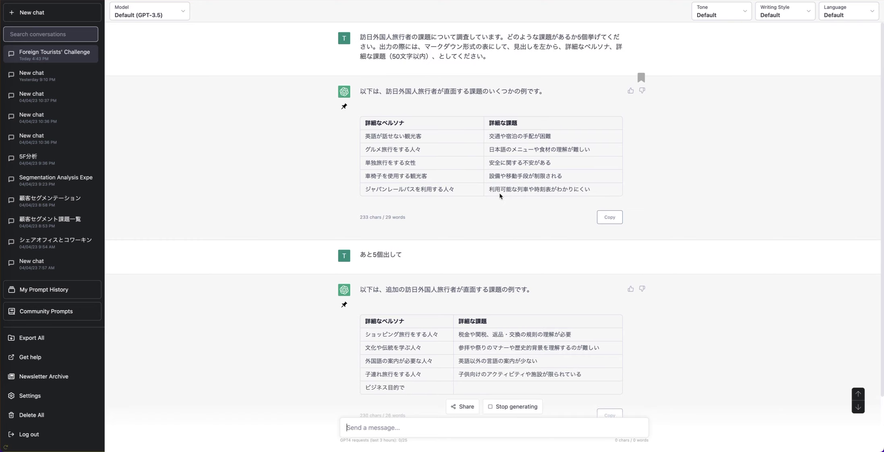
{"action": "scroll", "coordinate": [499, 196], "scroll_direction": "down", "scroll_amount": 2}
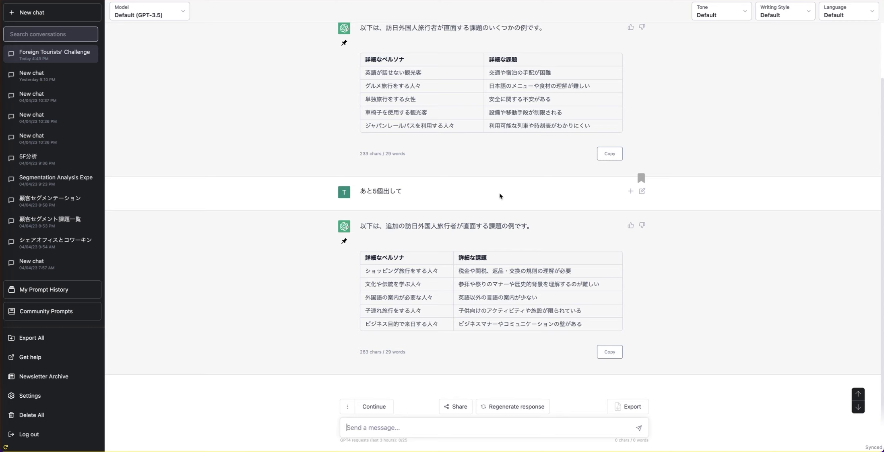
Ask for another five tourist challenges by repeating "あと5個出して", and look over the earlier answer tables
{"action": "type", "text": "あ"}
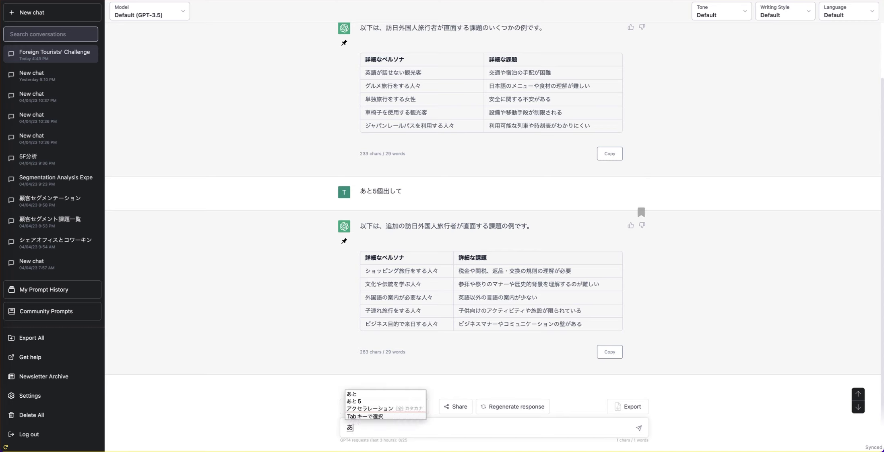
{"action": "type", "text": "と5個出して"}
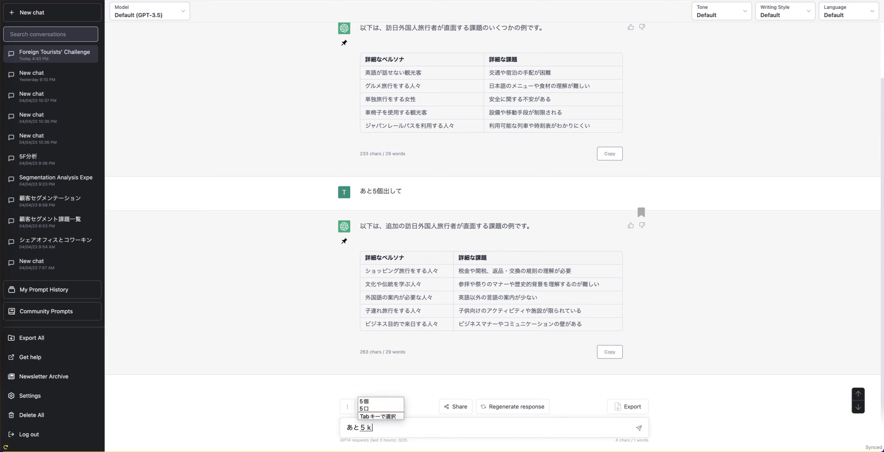
{"action": "key", "text": "Return"}
{"action": "key", "text": "Return"}
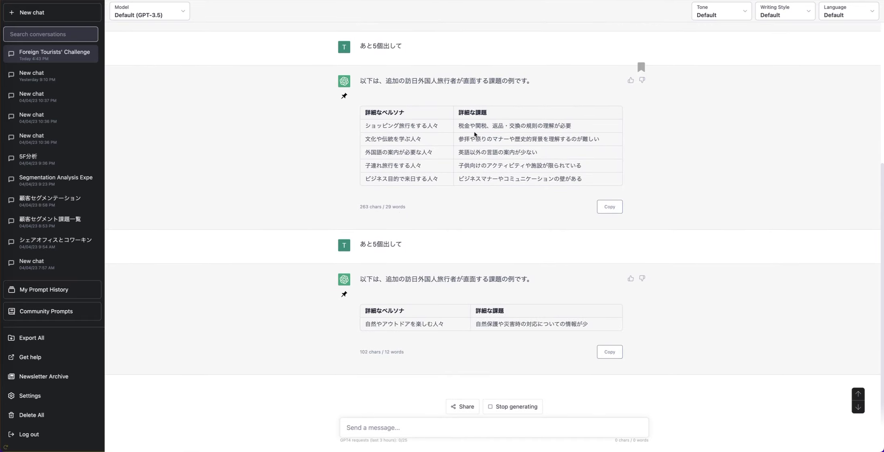
{"action": "scroll", "coordinate": [448, 147], "scroll_direction": "up", "scroll_amount": 5}
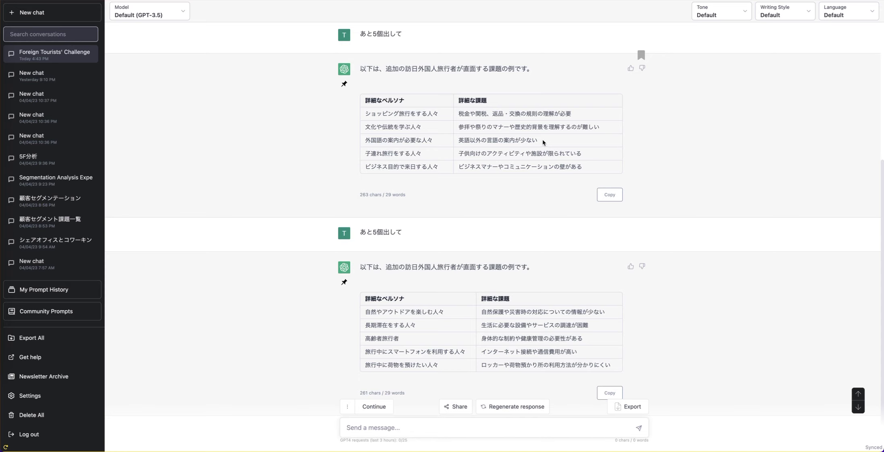
{"action": "scroll", "coordinate": [542, 142], "scroll_direction": "up", "scroll_amount": 4}
{"action": "scroll", "coordinate": [542, 139], "scroll_direction": "down", "scroll_amount": 3}
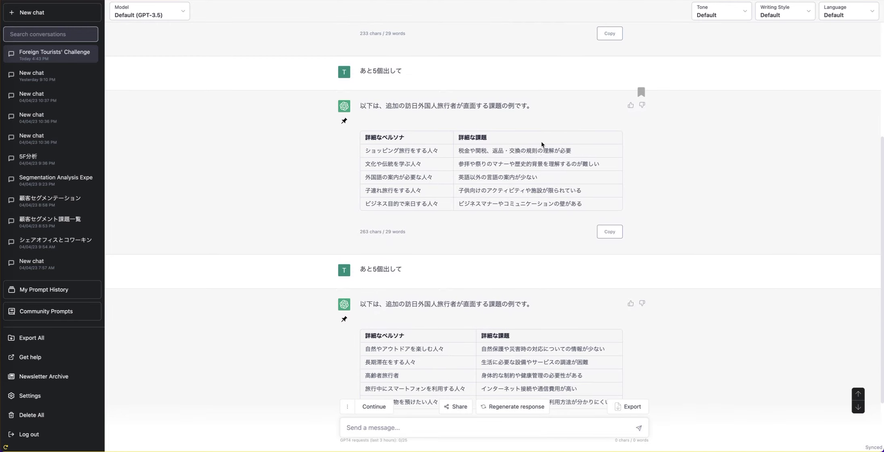
{"action": "left_click_drag", "start_coordinate": [538, 181], "coordinate": [458, 179]}
{"action": "key", "text": "ctrl+c"}
{"action": "scroll", "coordinate": [483, 267], "scroll_direction": "down", "scroll_amount": 2}
{"action": "left_click", "coordinate": [441, 422]}
{"action": "key", "text": "ctrl+v"}
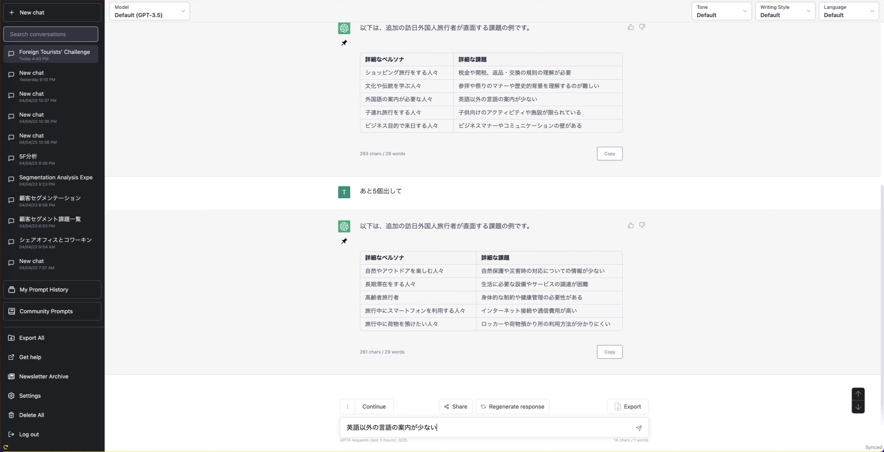
{"action": "key", "text": "BackSpace"}
{"action": "key", "text": "BackSpace"}
{"action": "key", "text": "BackSpace"}
{"action": "key", "text": "BackSpace"}
{"action": "key", "text": "BackSpace"}
{"action": "key", "text": "BackSpace"}
{"action": "key", "text": "BackSpace"}
{"action": "key", "text": "BackSpace"}
{"action": "key", "text": "BackSpace"}
{"action": "key", "text": "BackSpace"}
{"action": "key", "text": "BackSpace"}
{"action": "key", "text": "BackSpace"}
{"action": "key", "text": "BackSpace"}
{"action": "key", "text": "BackSpace"}
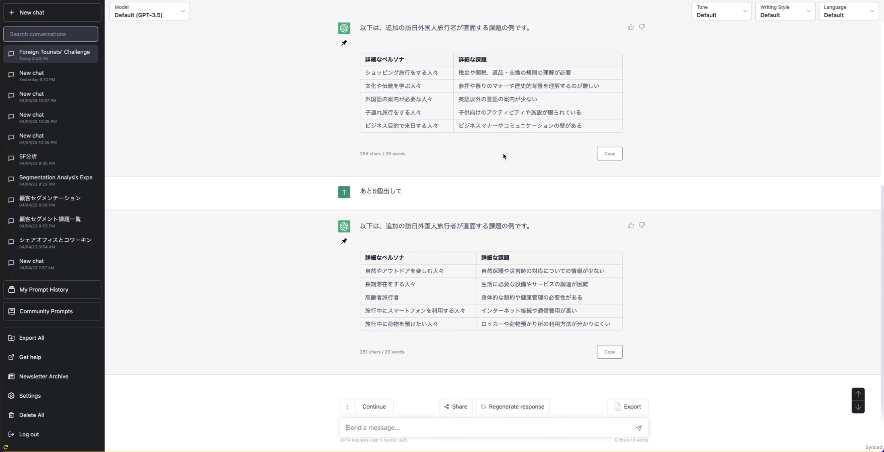
Switch to the ChatGPT起業アイデアのデモ spreadsheet and examine the segments, the detailed challenges and the GPT formula in D4
{"action": "key", "text": "ctrl+Right"}
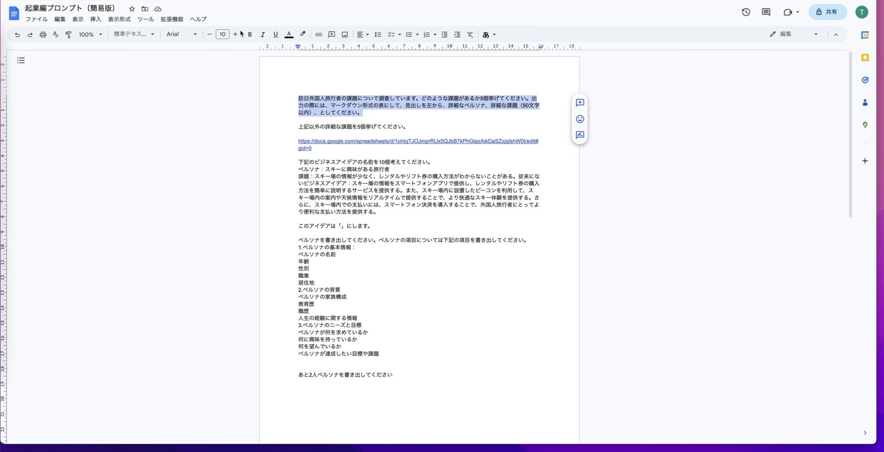
{"action": "key", "text": "ctrl+Right"}
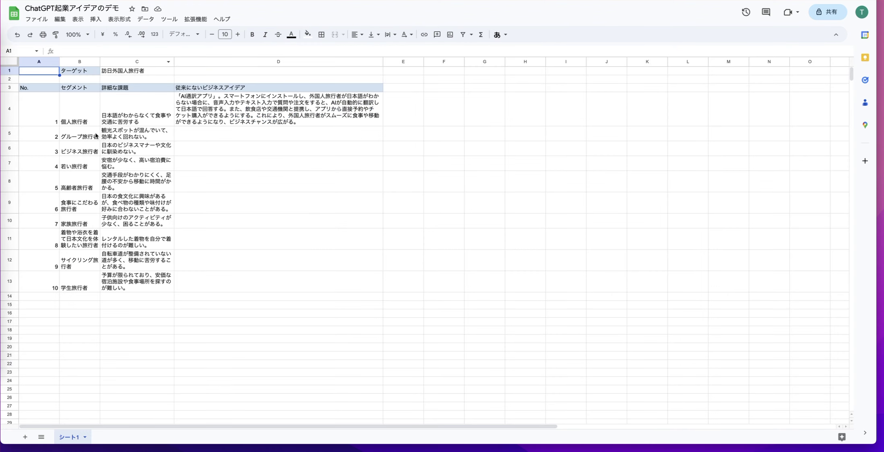
{"action": "left_click", "coordinate": [75, 120]}
{"action": "left_click", "coordinate": [74, 137]}
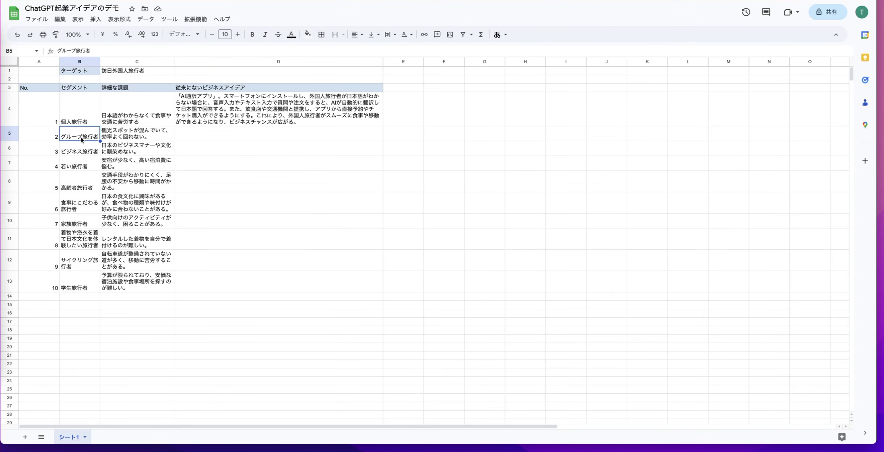
{"action": "left_click", "coordinate": [83, 151]}
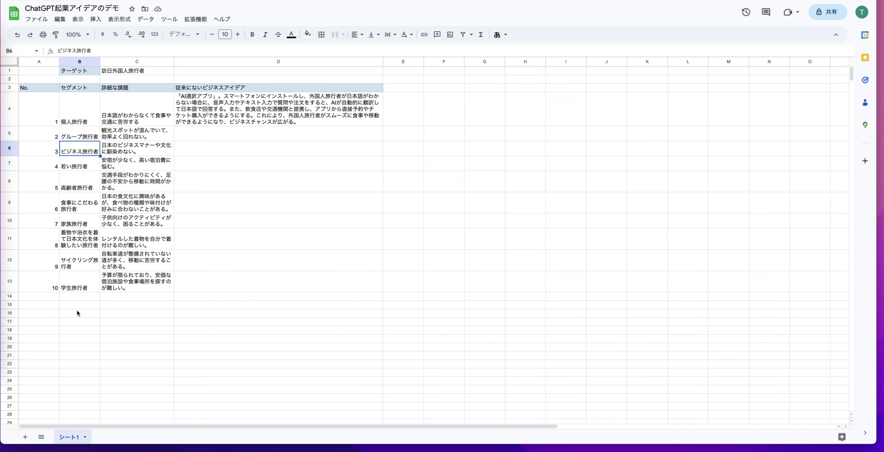
{"action": "left_click", "coordinate": [140, 122]}
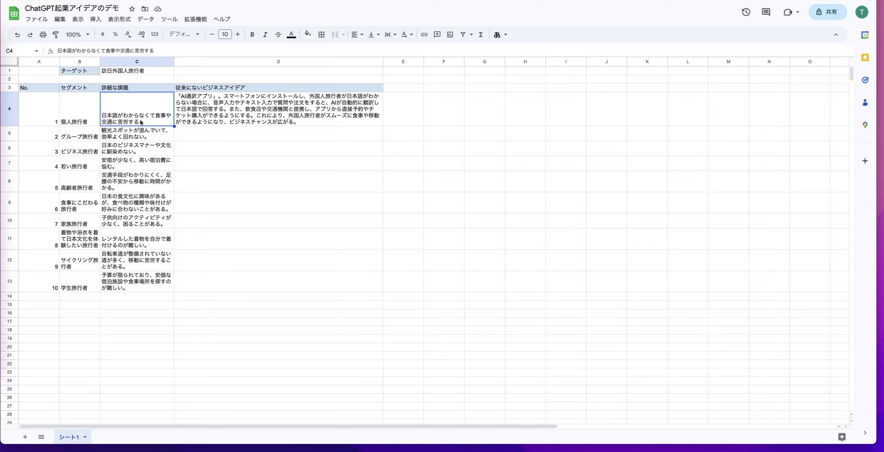
{"action": "left_click", "coordinate": [233, 112]}
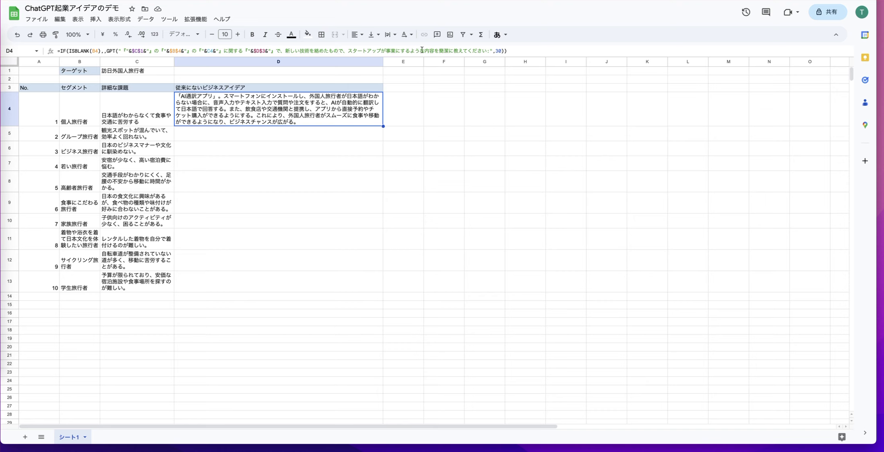
{"action": "left_click", "coordinate": [410, 112]}
{"action": "left_click", "coordinate": [330, 120]}
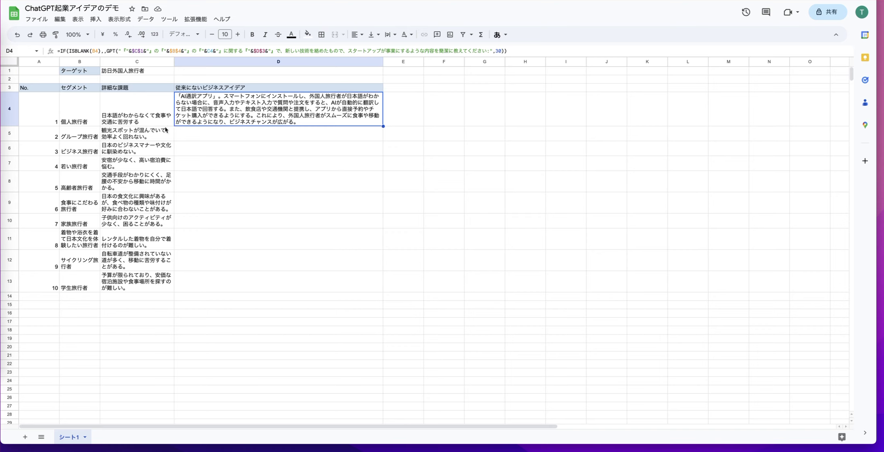
Fill the GPT business-idea formula from D4 down through D13 for all traveller segments
{"action": "left_click", "coordinate": [127, 117]}
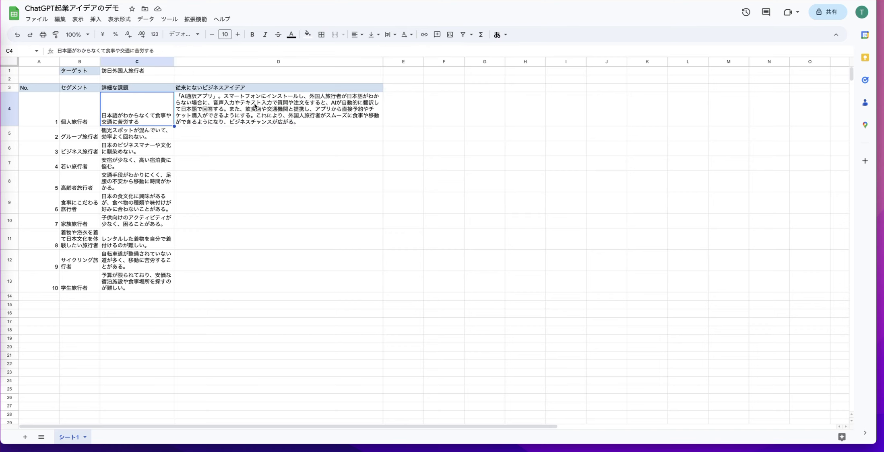
{"action": "left_click", "coordinate": [229, 113]}
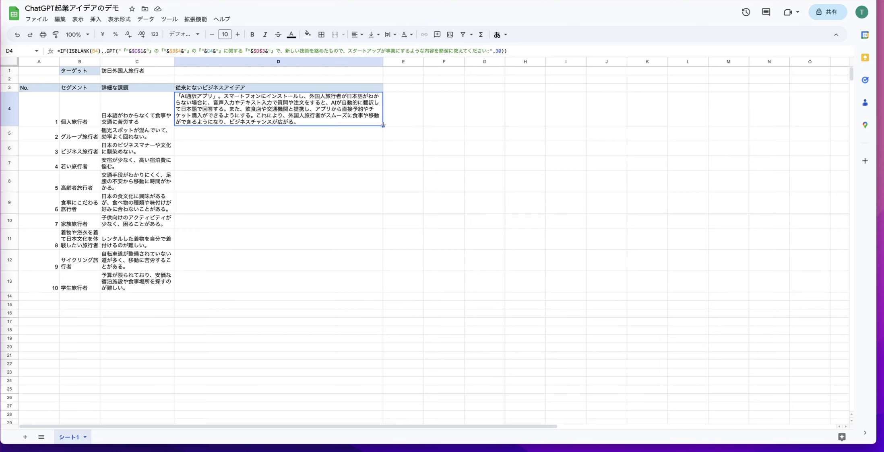
{"action": "left_click_drag", "start_coordinate": [382, 126], "coordinate": [374, 277]}
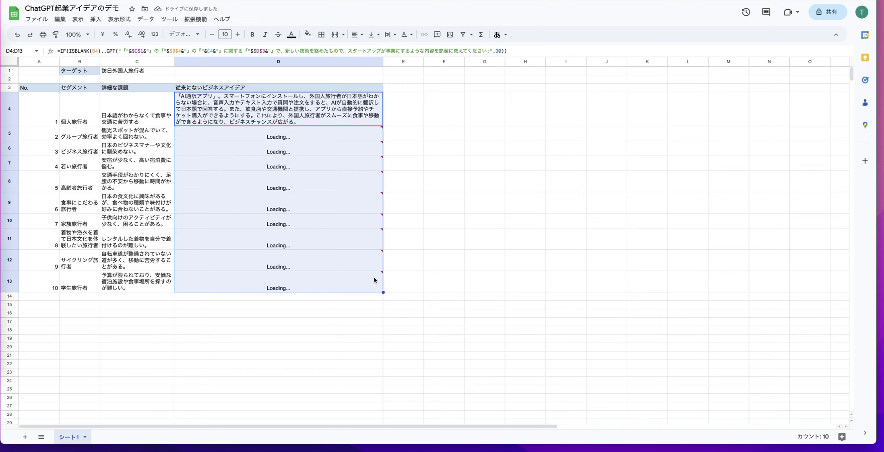
Review the generated business ideas in column D against the challenges, including the elderly, food-focused and student traveller rows
{"action": "left_click", "coordinate": [134, 136]}
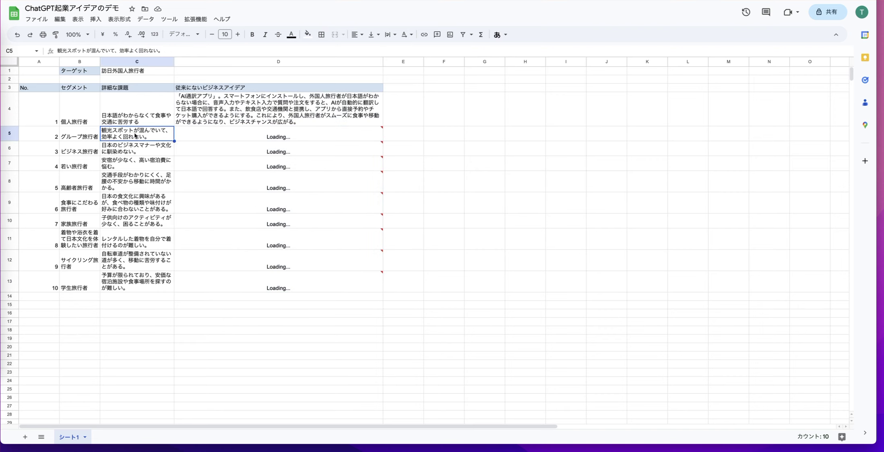
{"action": "left_click", "coordinate": [145, 248]}
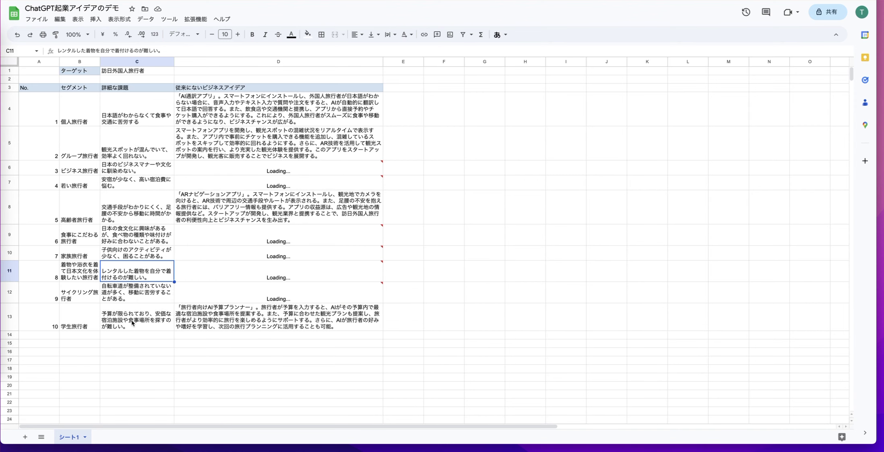
{"action": "left_click", "coordinate": [133, 323]}
{"action": "scroll", "coordinate": [136, 342], "scroll_direction": "down", "scroll_amount": 2}
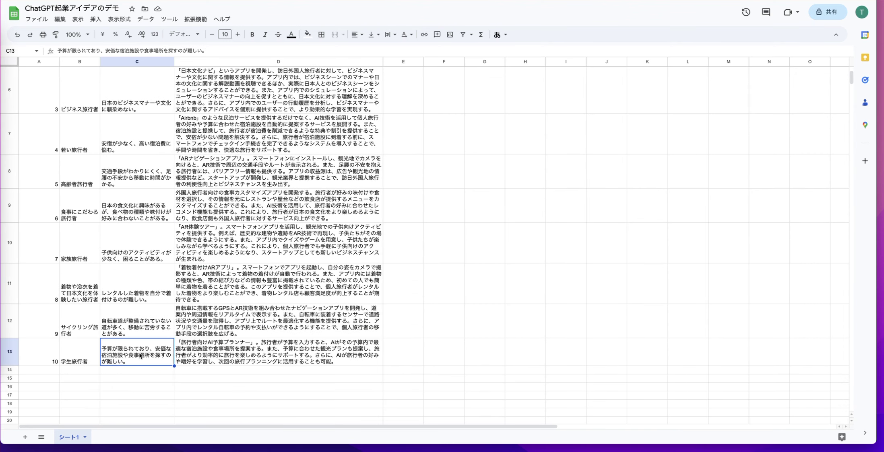
{"action": "scroll", "coordinate": [225, 226], "scroll_direction": "up", "scroll_amount": 3}
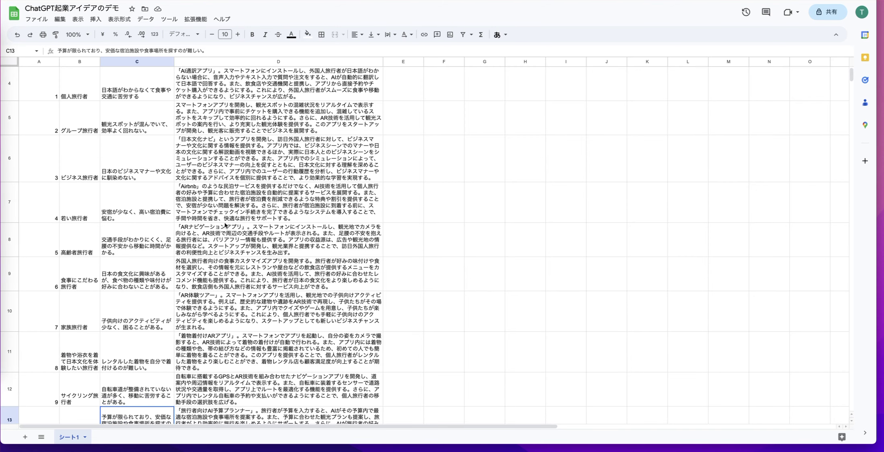
{"action": "scroll", "coordinate": [225, 226], "scroll_direction": "down", "scroll_amount": 1}
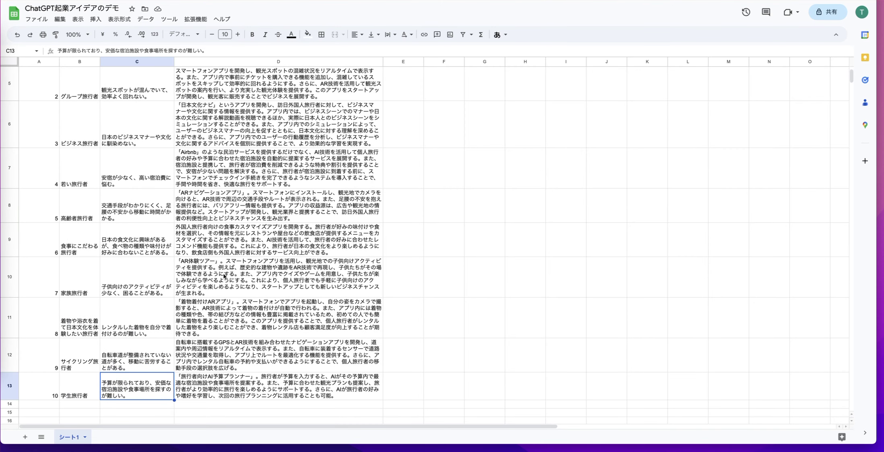
{"action": "left_click", "coordinate": [196, 388]}
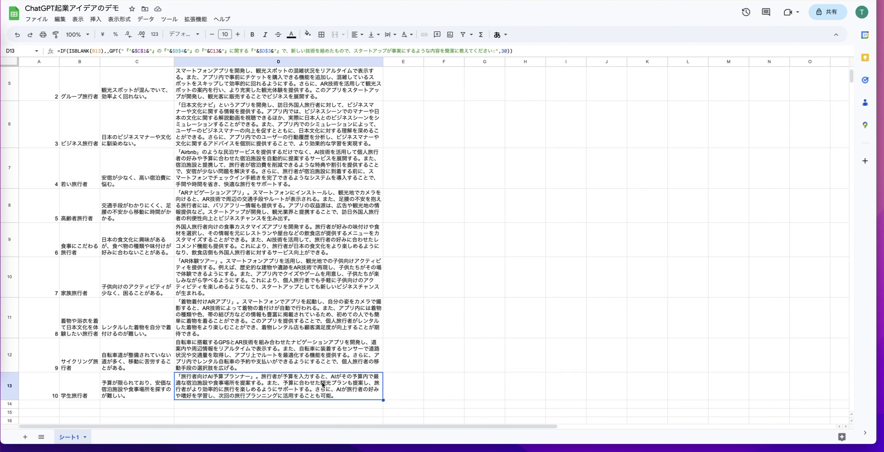
{"action": "left_click", "coordinate": [288, 221]}
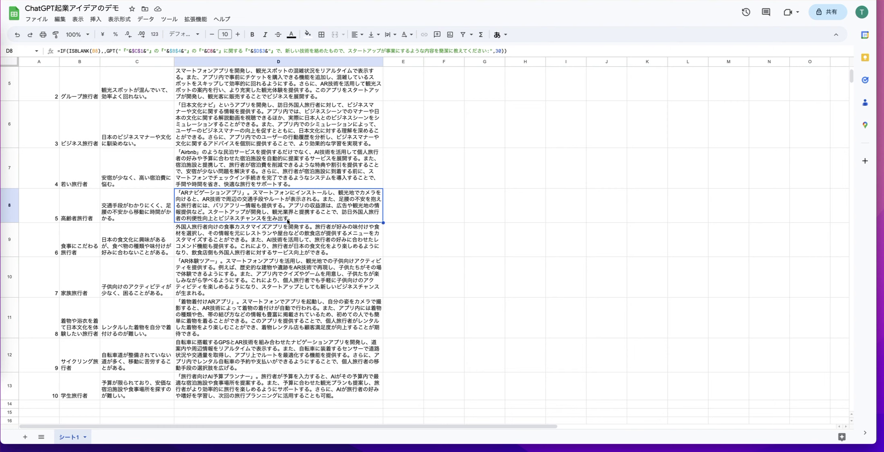
{"action": "left_click", "coordinate": [255, 236]}
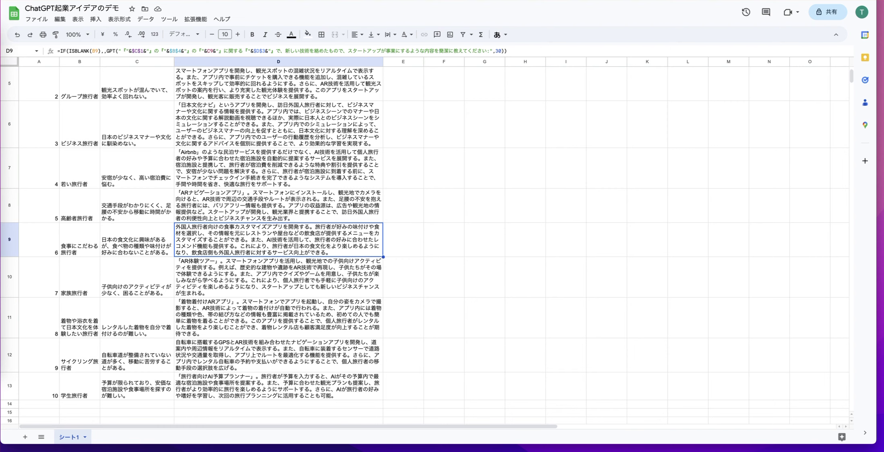
Copy the prompt for 10 names for the ski-traveller business idea from the 起業編プロンプト（簡易版） document and send it in ChatGPT
{"action": "key", "text": "ctrl+Tab"}
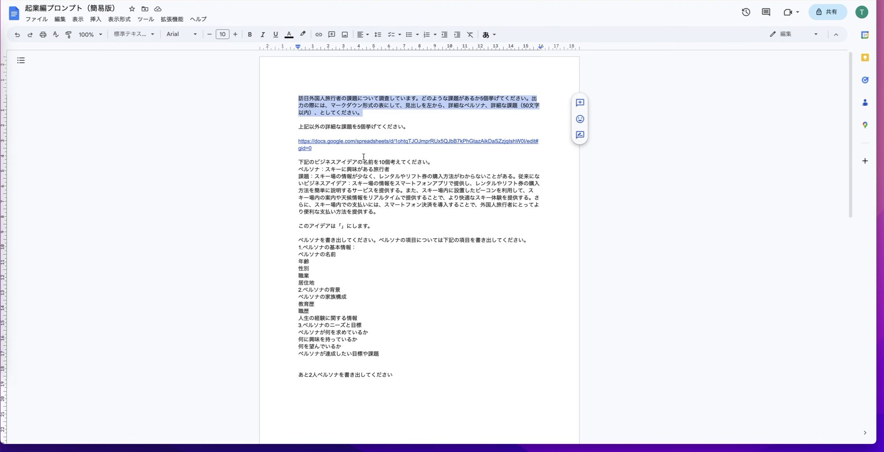
{"action": "left_click_drag", "start_coordinate": [382, 214], "coordinate": [293, 163]}
{"action": "key", "text": "ctrl+c"}
{"action": "key", "text": "ctrl+Left"}
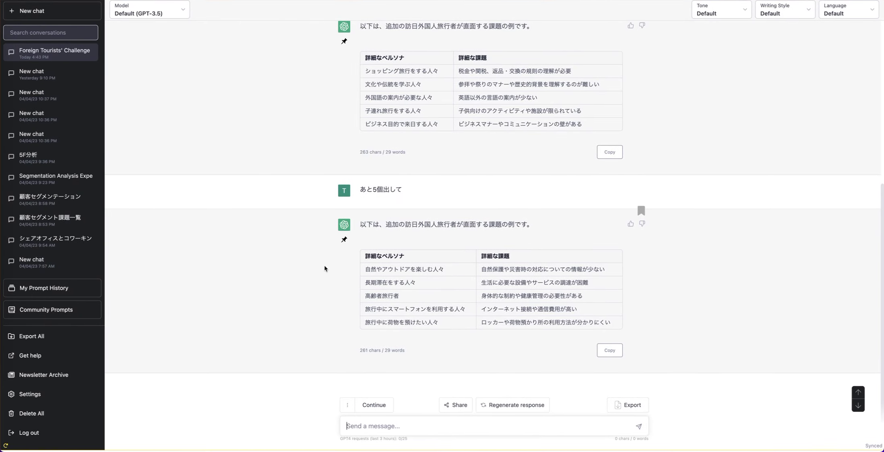
{"action": "key", "text": "ctrl+v"}
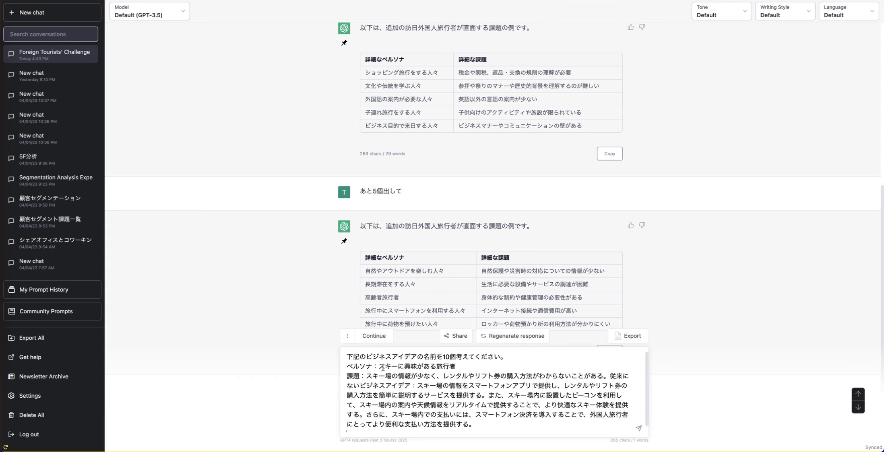
{"action": "left_click_drag", "start_coordinate": [383, 368], "coordinate": [466, 365]}
{"action": "left_click", "coordinate": [475, 364]}
{"action": "left_click_drag", "start_coordinate": [411, 379], "coordinate": [482, 411]}
{"action": "left_click", "coordinate": [503, 424]}
{"action": "key", "text": "Return"}
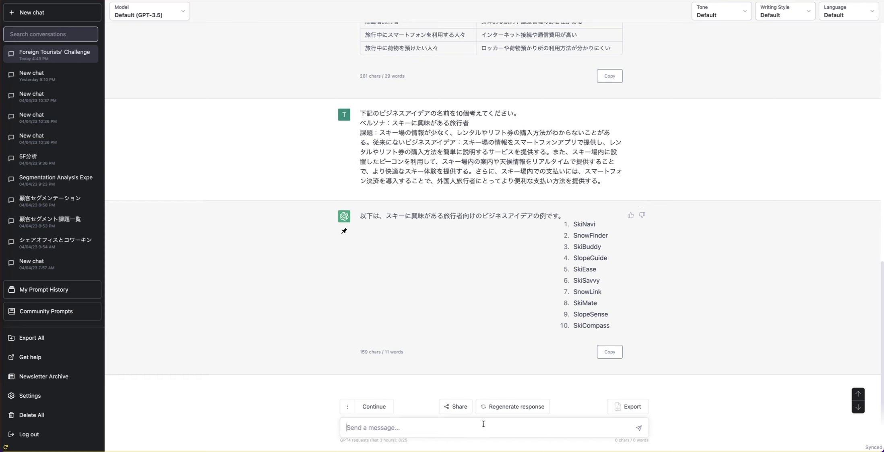
Ask for 100 more business names with "あと100個出して"
{"action": "type", "text": "あと１００こ"}
{"action": "key", "text": "Tab"}
{"action": "type", "text": "出して"}
{"action": "key", "text": "Return"}
{"action": "key", "text": "Return"}
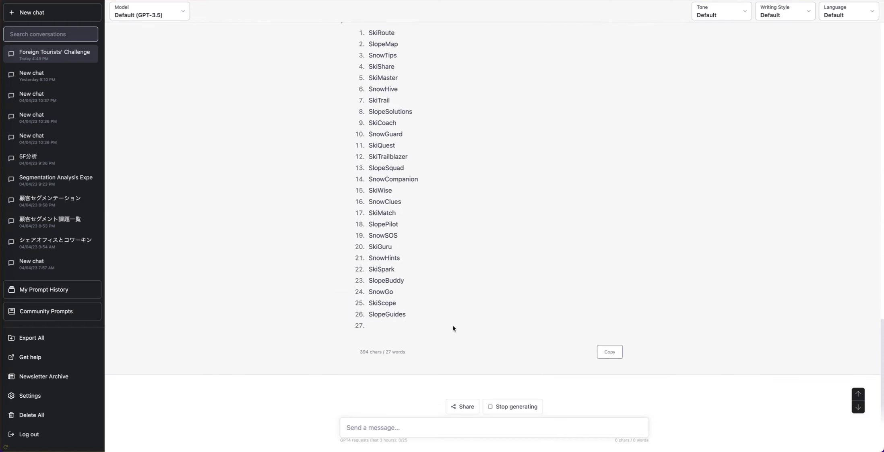
Review the ski-traveller business idea in the sent prompt and compare it with the generated list of business names
{"action": "scroll", "coordinate": [452, 325], "scroll_direction": "up", "scroll_amount": 10}
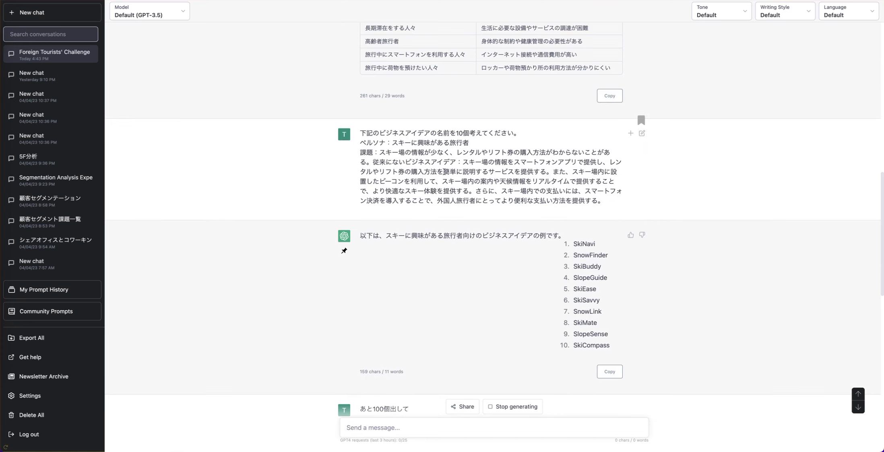
{"action": "left_click_drag", "start_coordinate": [431, 155], "coordinate": [485, 200]}
{"action": "left_click", "coordinate": [485, 200]}
{"action": "scroll", "coordinate": [465, 257], "scroll_direction": "down", "scroll_amount": 15}
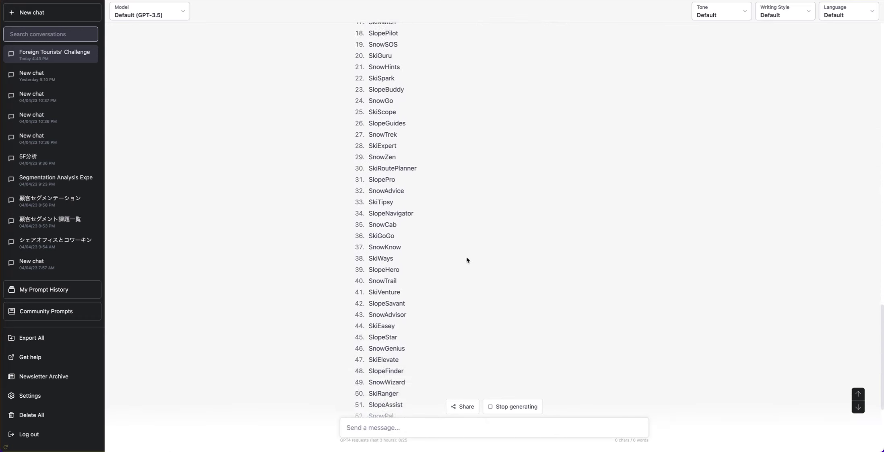
{"action": "scroll", "coordinate": [466, 260], "scroll_direction": "up", "scroll_amount": 1}
{"action": "left_click", "coordinate": [393, 182], "text": "shift"}
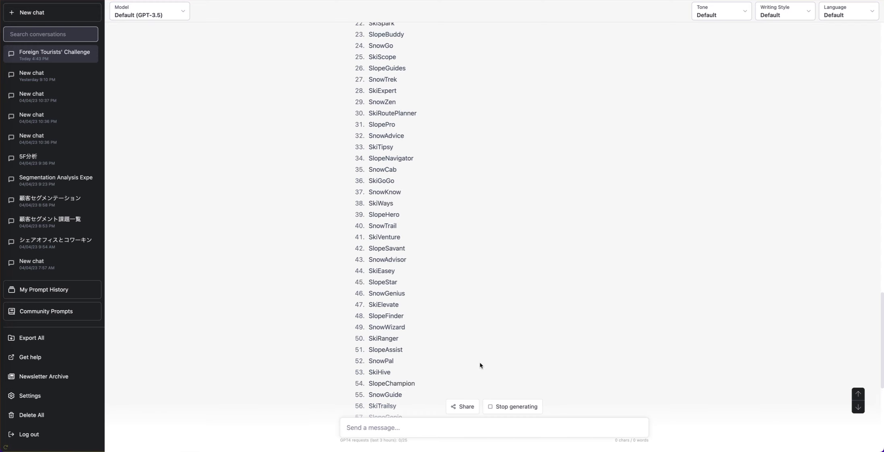
Stop the name list from generating and send the chosen business name to ChatGPT with "ではSkiGOGOにします"
{"action": "left_click", "coordinate": [511, 407]}
{"action": "type", "text": "で"}
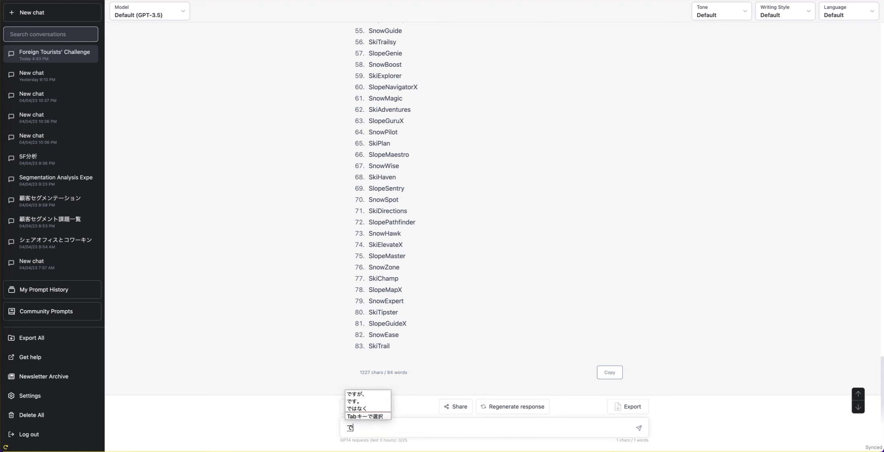
{"action": "type", "text": "はSkiGOGO"}
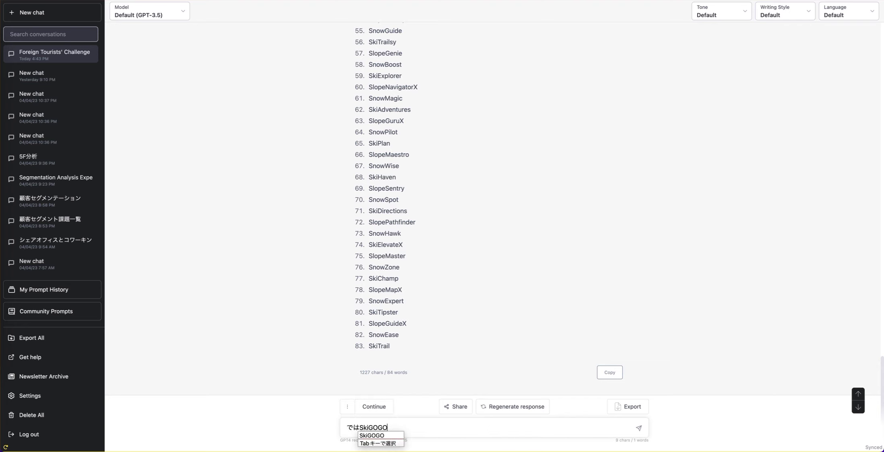
{"action": "type", "text": "にします"}
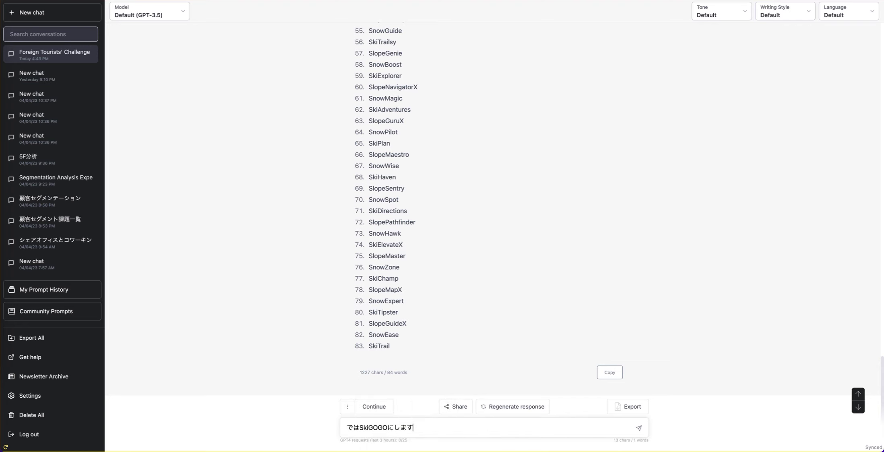
{"action": "key", "text": "Return"}
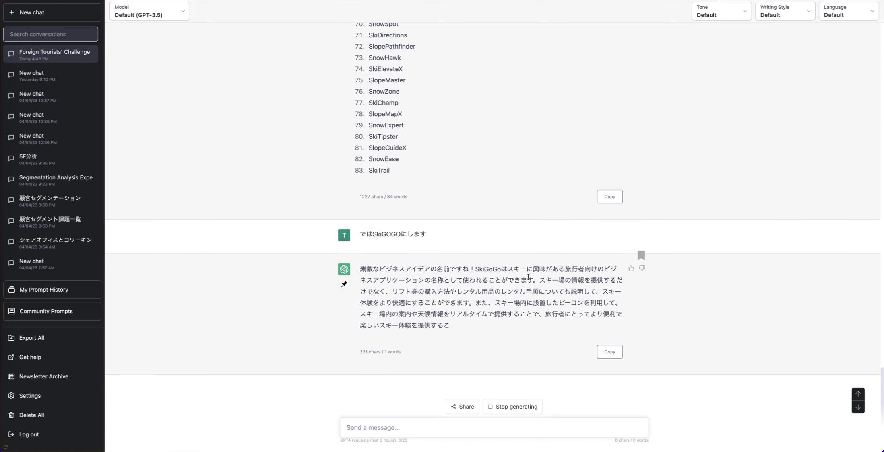
Copy the persona prompt covering basic information, background, needs and goals from the 起業編プロンプト（簡易版） document and send it in ChatGPT
{"action": "key", "text": "ctrl+Right"}
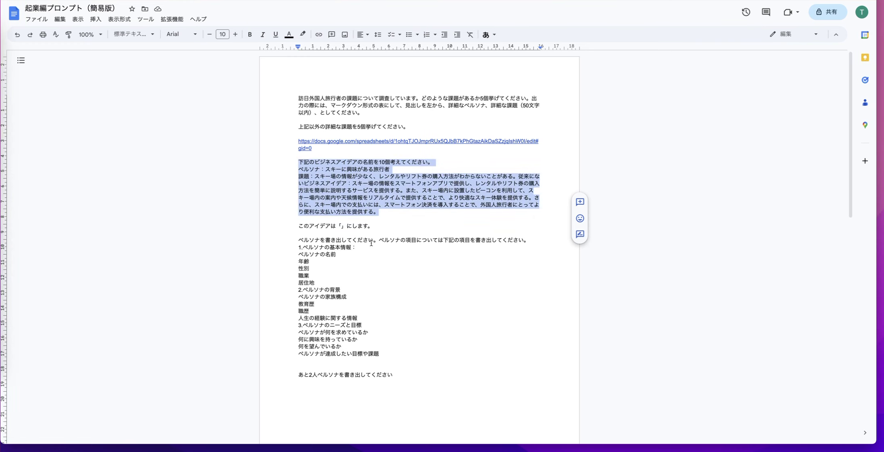
{"action": "left_click_drag", "start_coordinate": [386, 355], "coordinate": [296, 240]}
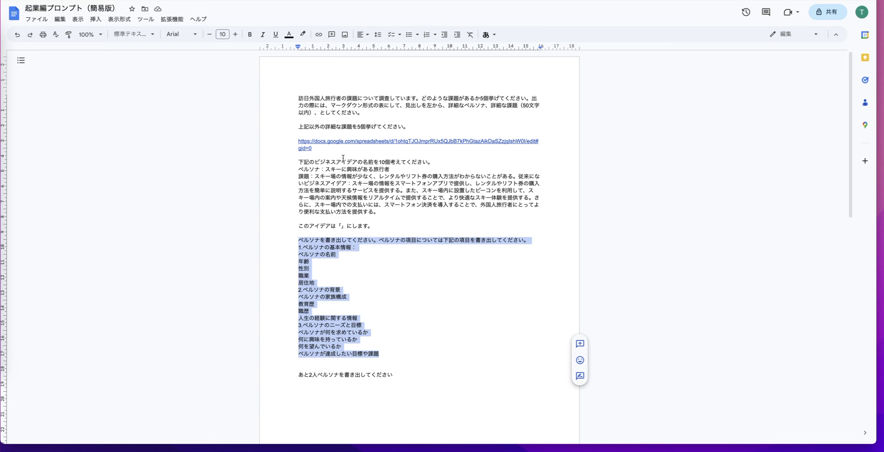
{"action": "key", "text": "ctrl+Left"}
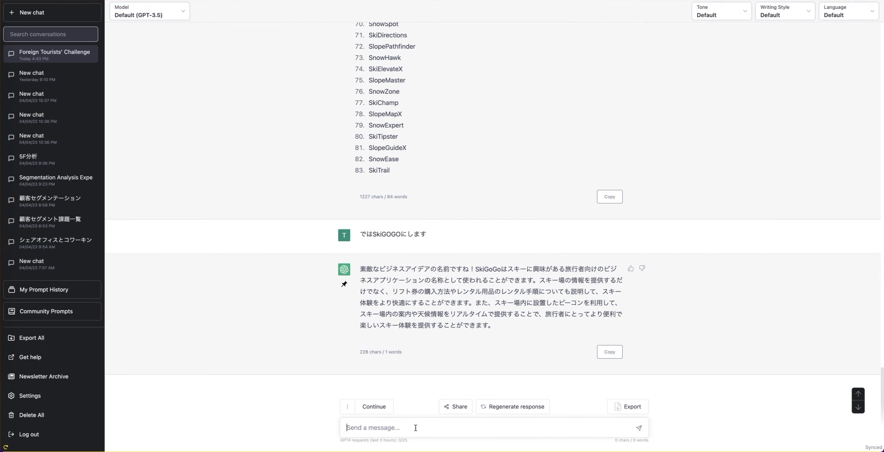
{"action": "key", "text": "super+v"}
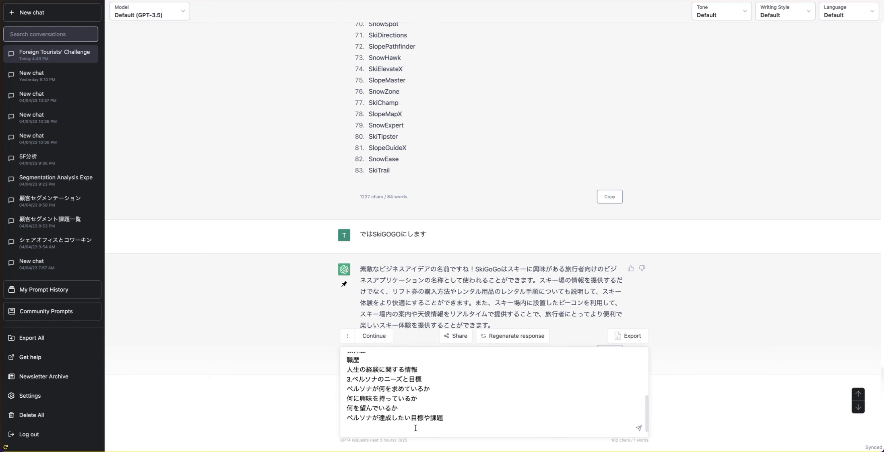
{"action": "key", "text": "Return"}
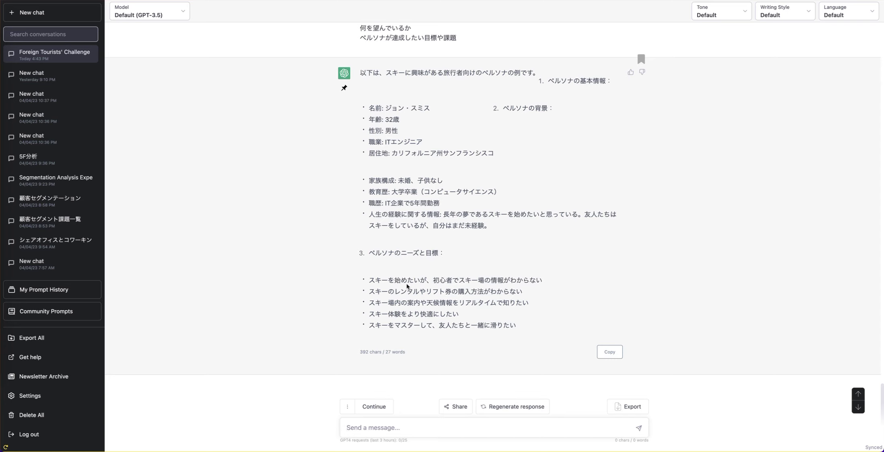
Read through the persona's needs and goals and ask for two more personas with "あと2人出して"
{"action": "left_click_drag", "start_coordinate": [407, 286], "coordinate": [505, 320]}
{"action": "left_click", "coordinate": [518, 352]}
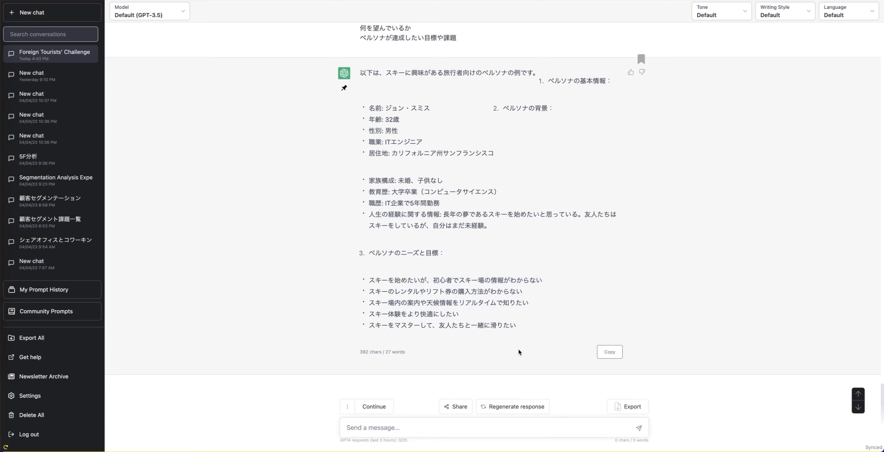
{"action": "left_click", "coordinate": [459, 424]}
{"action": "type", "text": "あと2人だし"}
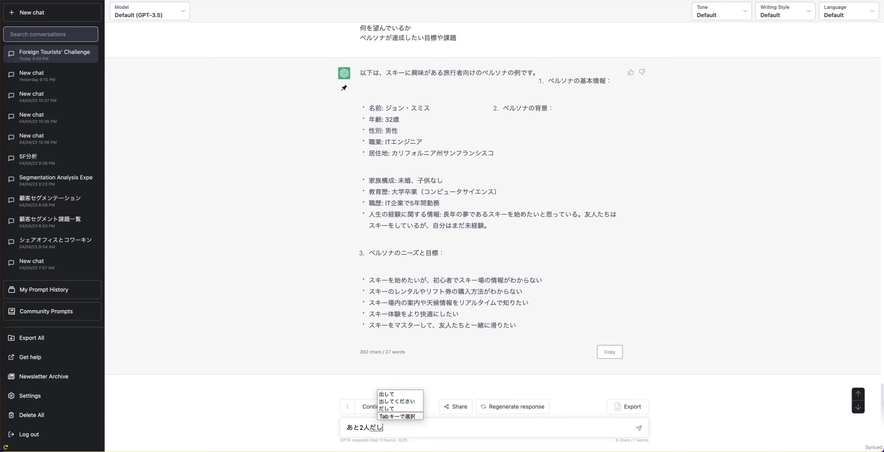
{"action": "key", "text": "Tab"}
{"action": "key", "text": "Return"}
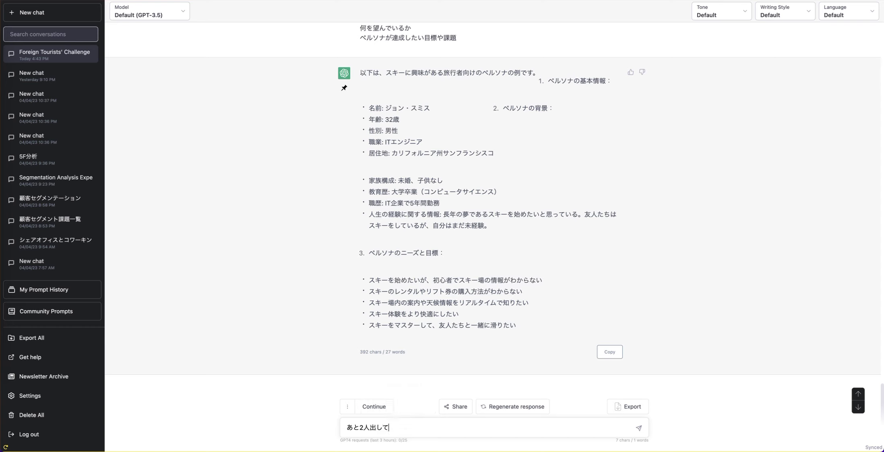
{"action": "key", "text": "Return"}
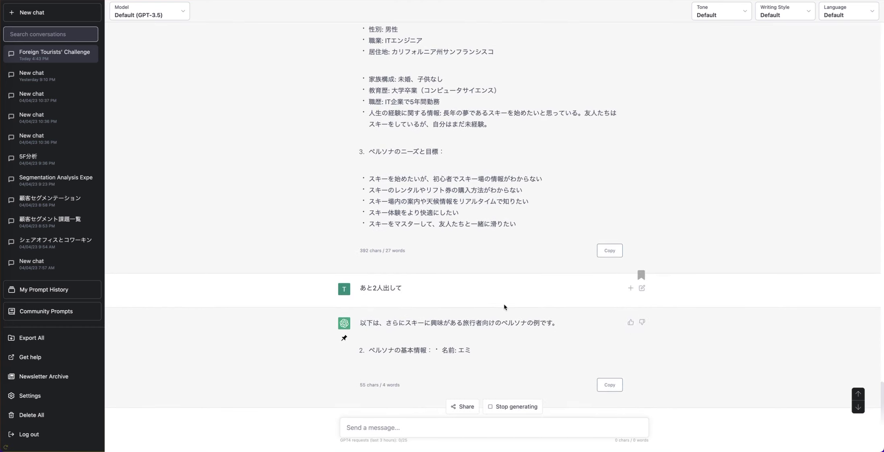
Review the SkiGOGO reply, the persona prompt and the profiles, backgrounds and needs of all three ski-traveller personas
{"action": "scroll", "coordinate": [504, 307], "scroll_direction": "up", "scroll_amount": 15}
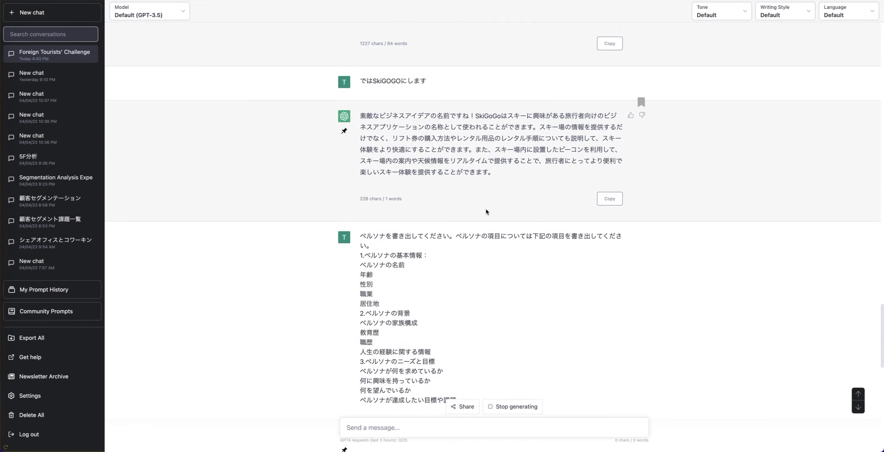
{"action": "scroll", "coordinate": [486, 213], "scroll_direction": "down", "scroll_amount": 3}
{"action": "scroll", "coordinate": [456, 263], "scroll_direction": "down", "scroll_amount": 15}
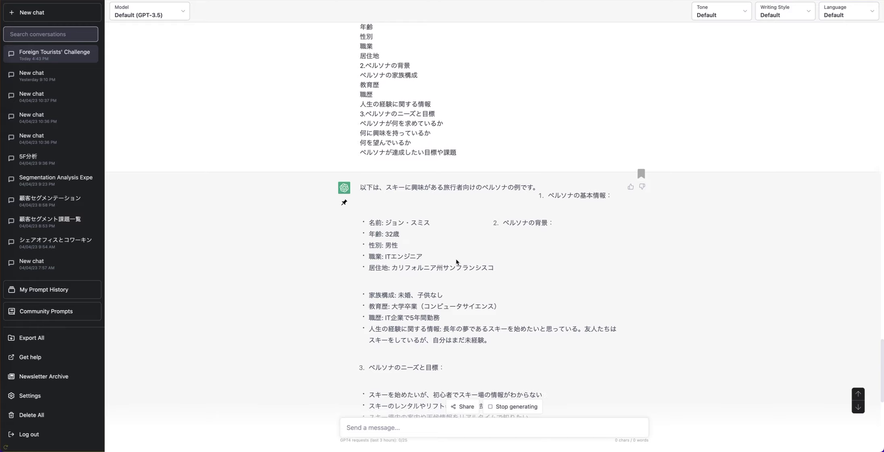
{"action": "scroll", "coordinate": [456, 260], "scroll_direction": "down", "scroll_amount": 5}
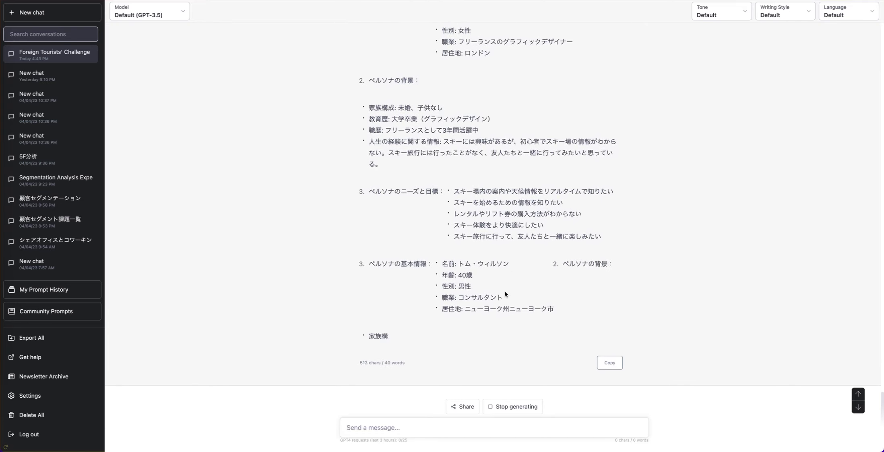
{"action": "scroll", "coordinate": [487, 259], "scroll_direction": "up", "scroll_amount": 3}
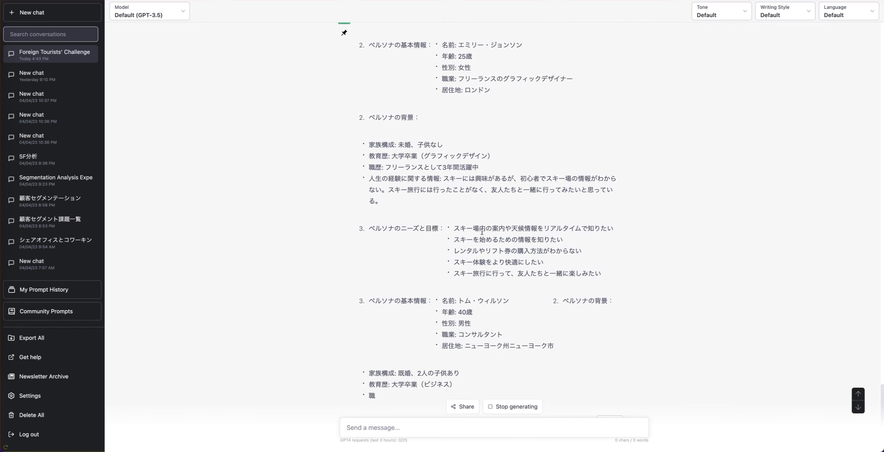
{"action": "scroll", "coordinate": [526, 253], "scroll_direction": "up", "scroll_amount": 15}
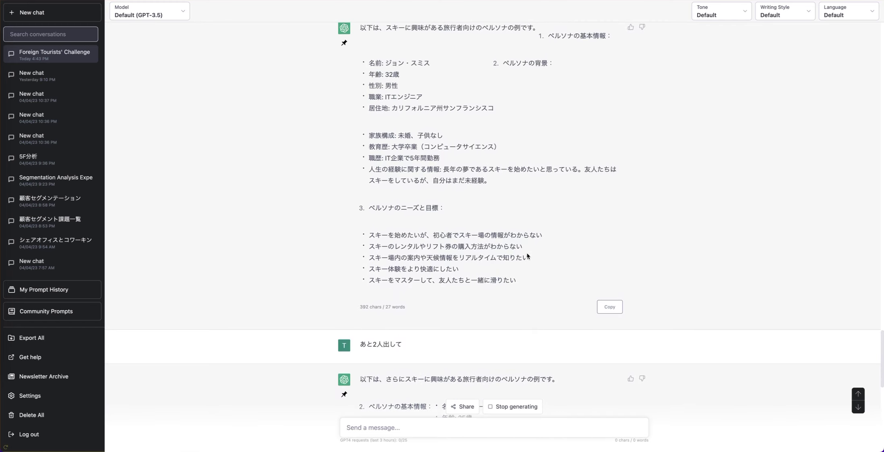
{"action": "scroll", "coordinate": [527, 254], "scroll_direction": "down", "scroll_amount": 12}
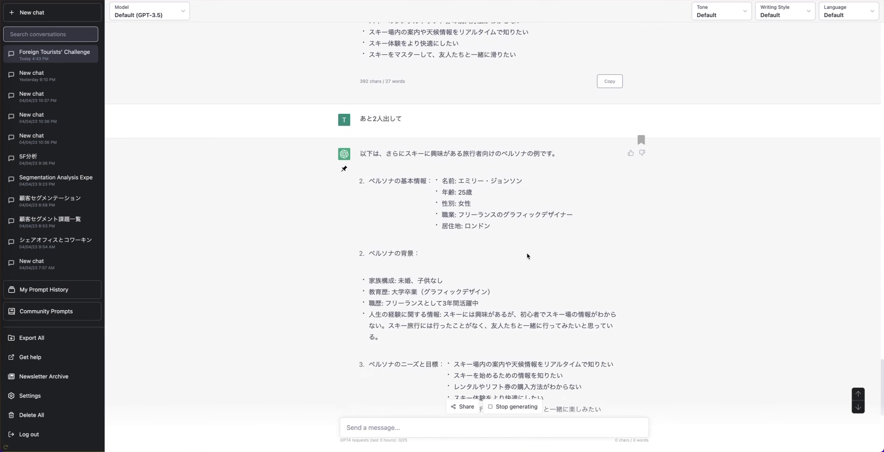
{"action": "scroll", "coordinate": [526, 253], "scroll_direction": "down", "scroll_amount": 10}
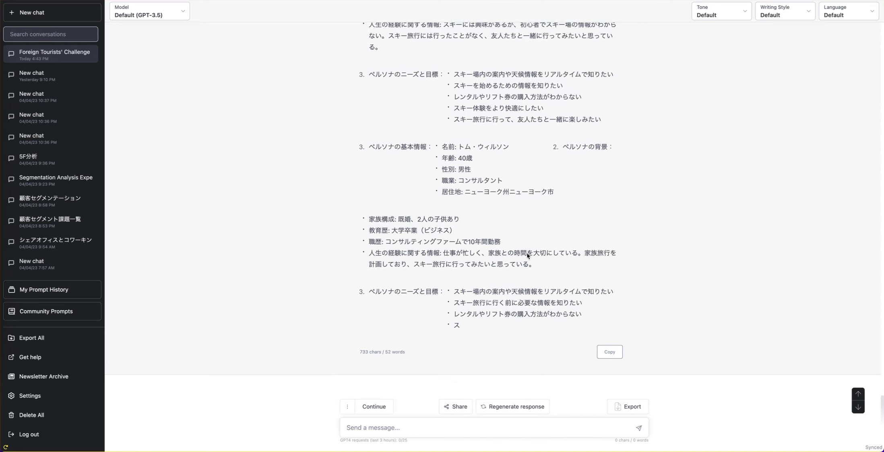
Have ChatGPT continue the cut-off persona answer, and send it the three-persona group-interview prompt copied from the second page of the 起業編プロンプト（簡易版） document
{"action": "left_click", "coordinate": [372, 406]}
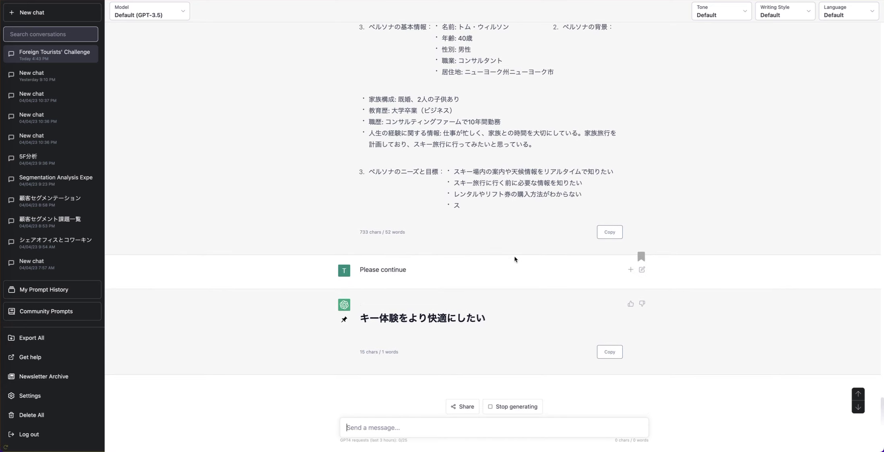
{"action": "key", "text": "ctrl+Right"}
{"action": "scroll", "coordinate": [451, 288], "scroll_direction": "down", "scroll_amount": 5}
{"action": "scroll", "coordinate": [443, 288], "scroll_direction": "down", "scroll_amount": 5}
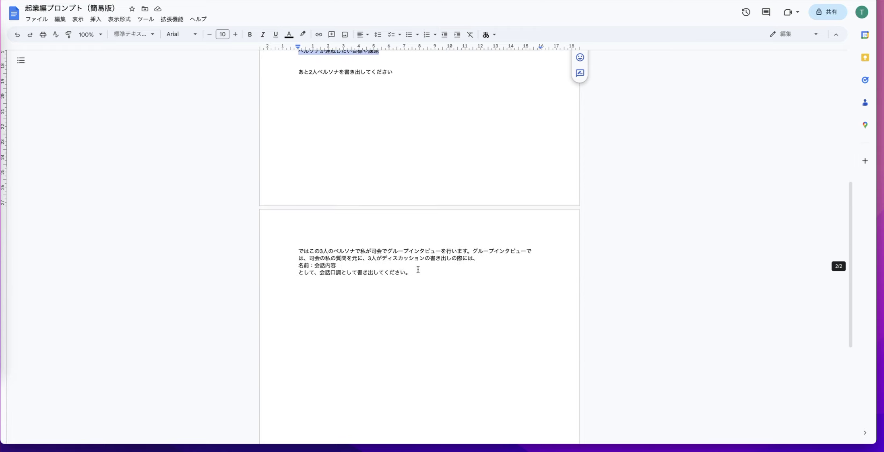
{"action": "left_click_drag", "start_coordinate": [414, 271], "coordinate": [301, 250]}
{"action": "key", "text": "ctrl+c"}
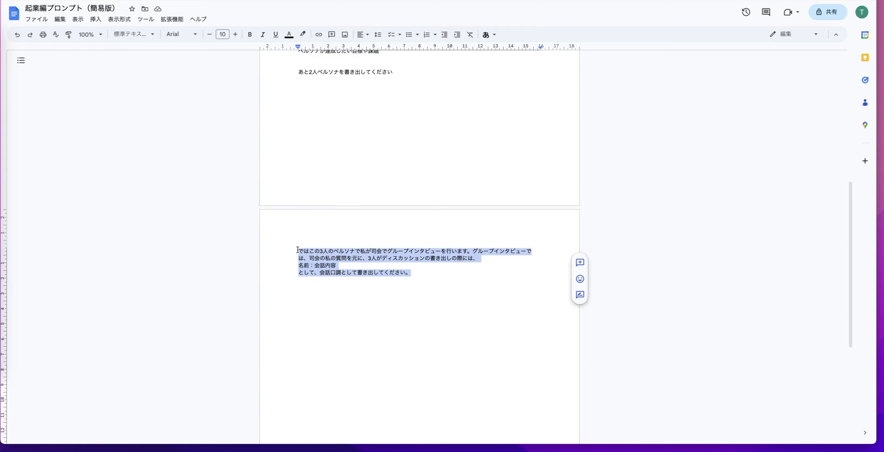
{"action": "key", "text": "ctrl+Left"}
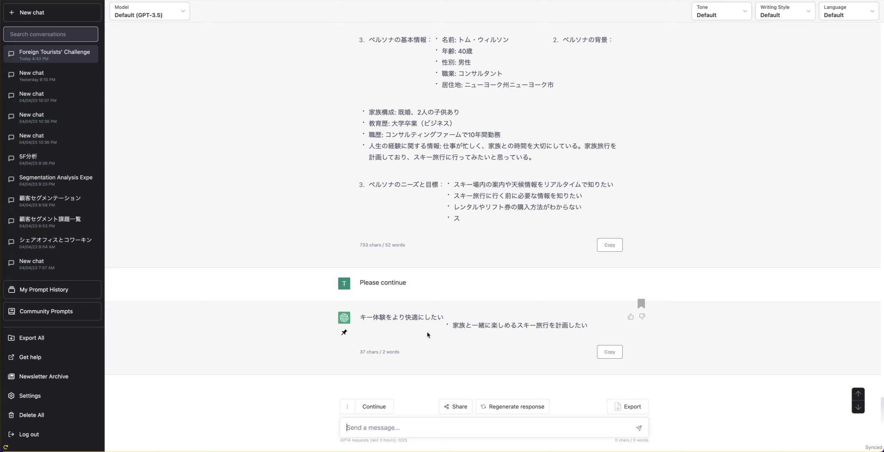
{"action": "key", "text": "ctrl+v"}
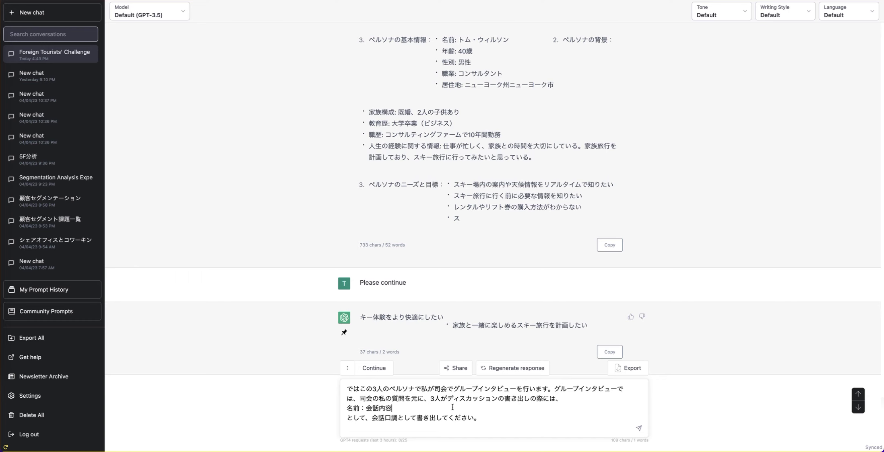
{"action": "key", "text": "Return"}
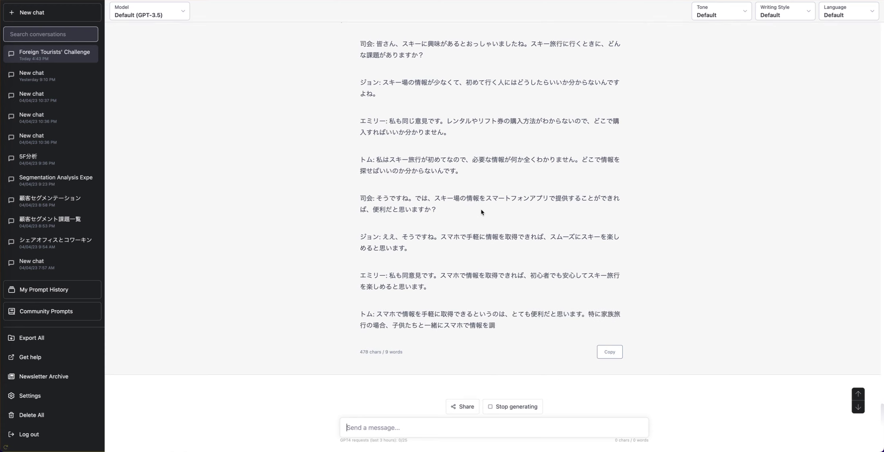
Have ChatGPT continue the cut-off group interview, and review the conversation back to the business name list
{"action": "left_click_drag", "start_coordinate": [418, 173], "coordinate": [428, 173]}
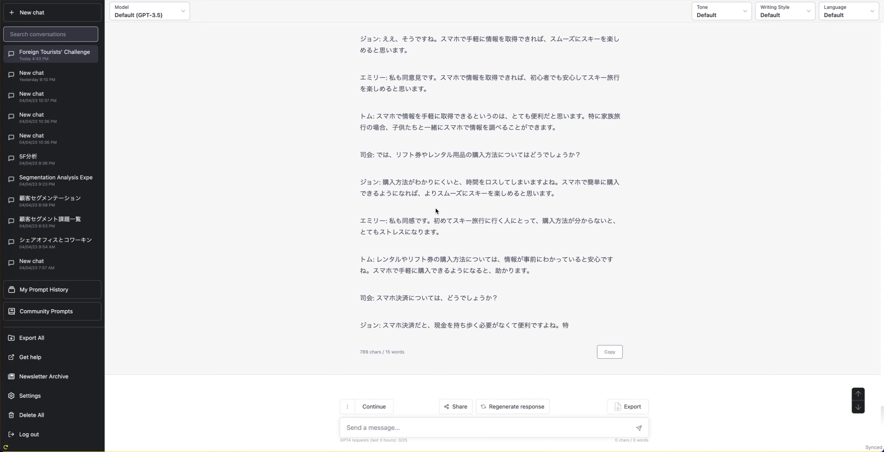
{"action": "left_click", "coordinate": [374, 406]}
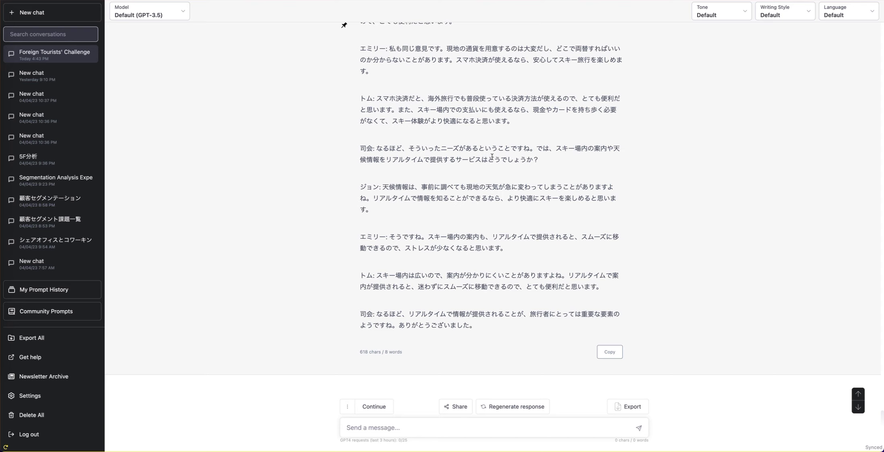
{"action": "scroll", "coordinate": [454, 142], "scroll_direction": "up", "scroll_amount": 15}
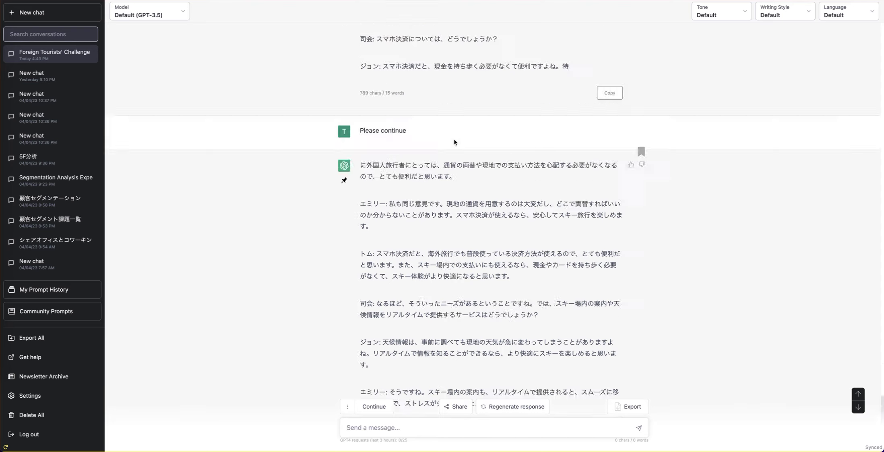
{"action": "scroll", "coordinate": [454, 142], "scroll_direction": "up", "scroll_amount": 20}
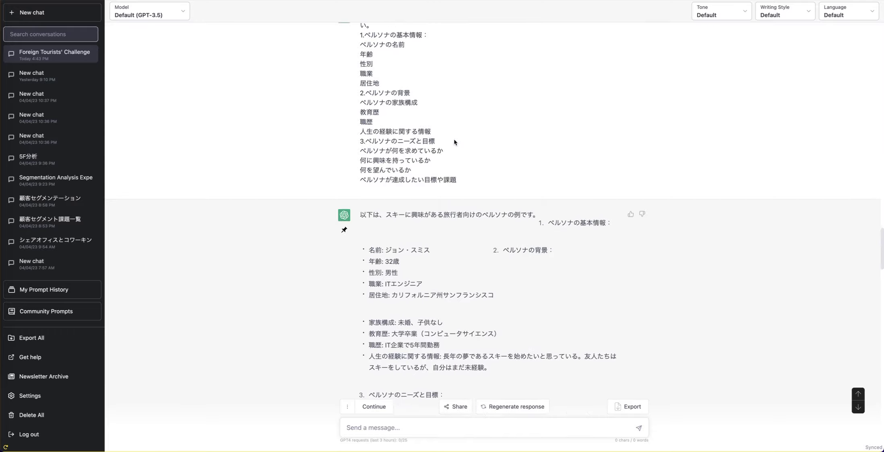
{"action": "scroll", "coordinate": [454, 142], "scroll_direction": "up", "scroll_amount": 20}
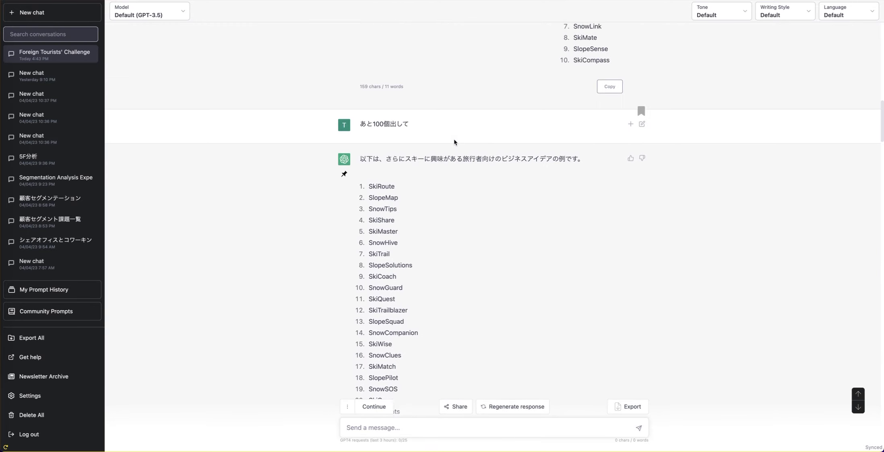
{"action": "scroll", "coordinate": [454, 139], "scroll_direction": "down", "scroll_amount": 20}
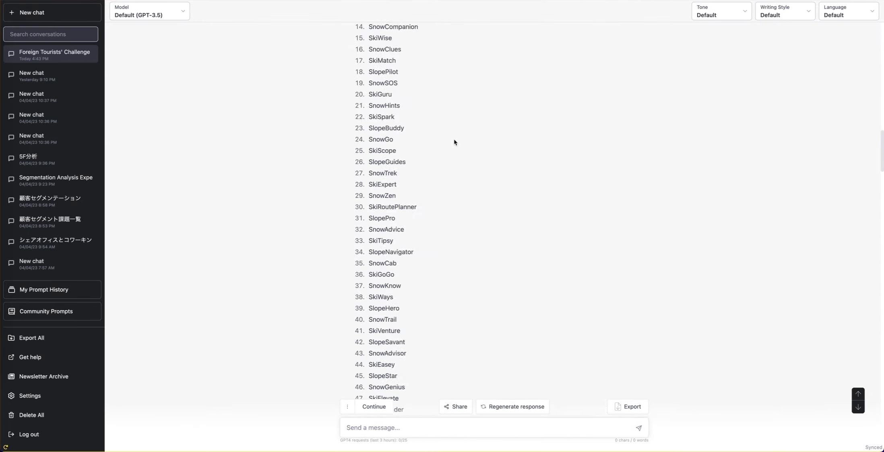
{"action": "scroll", "coordinate": [453, 139], "scroll_direction": "down", "scroll_amount": 10}
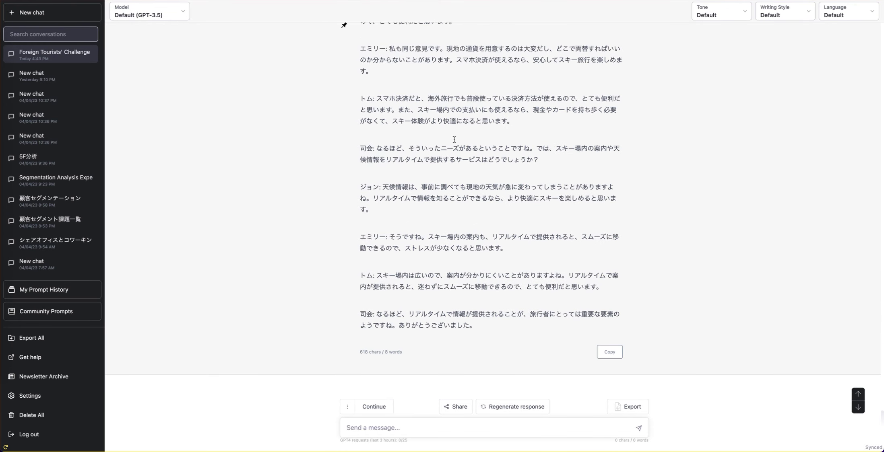